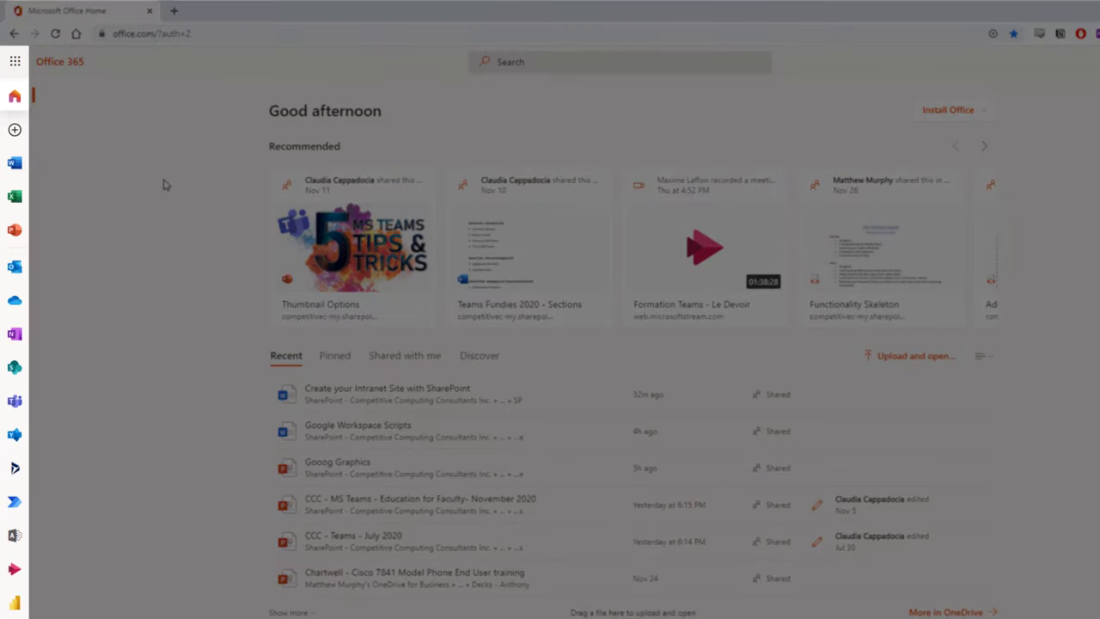
Open SharePoint from the Microsoft 365 app launcher.
{"action": "left_click", "coordinate": [17, 62]}
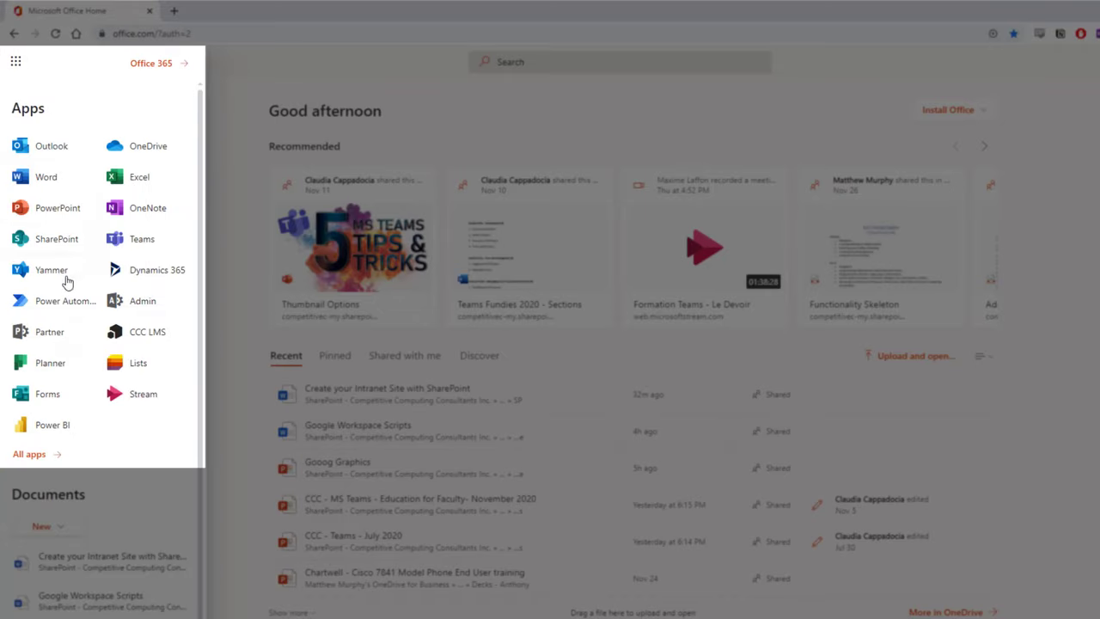
{"action": "mouse_move", "coordinate": [52, 270]}
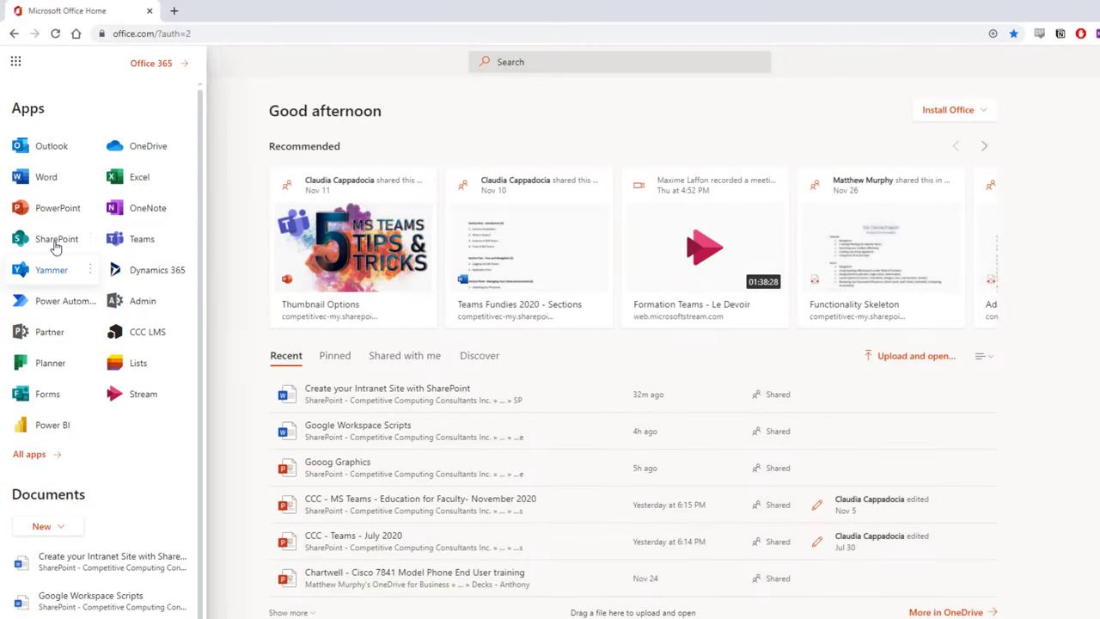
{"action": "left_click", "coordinate": [55, 244]}
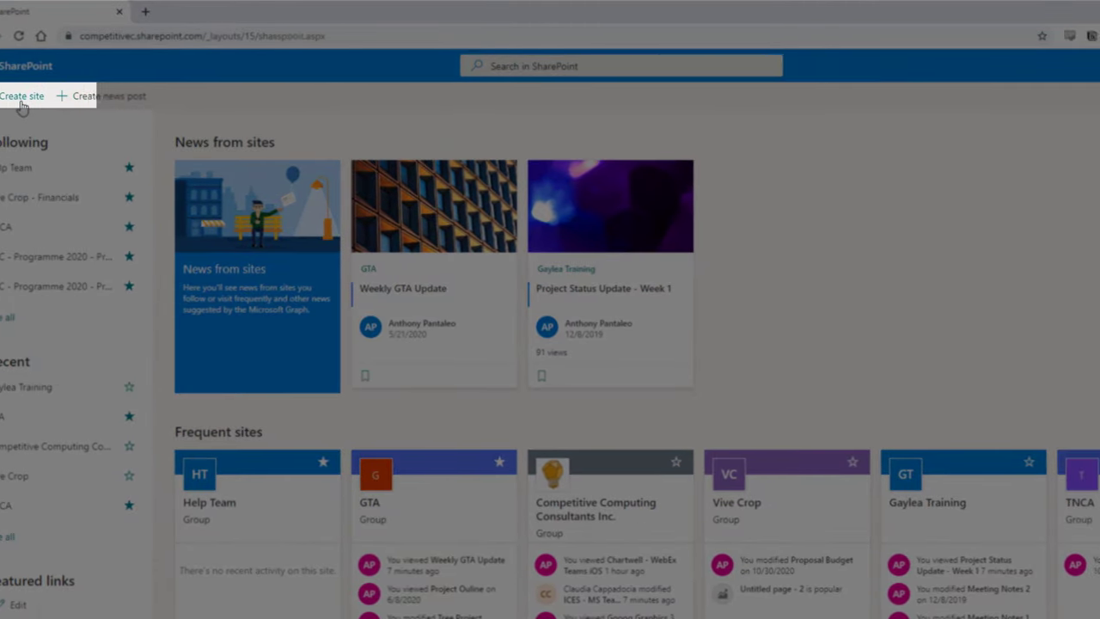
Start creating a new site from the SharePoint start page.
{"action": "left_click", "coordinate": [60, 102]}
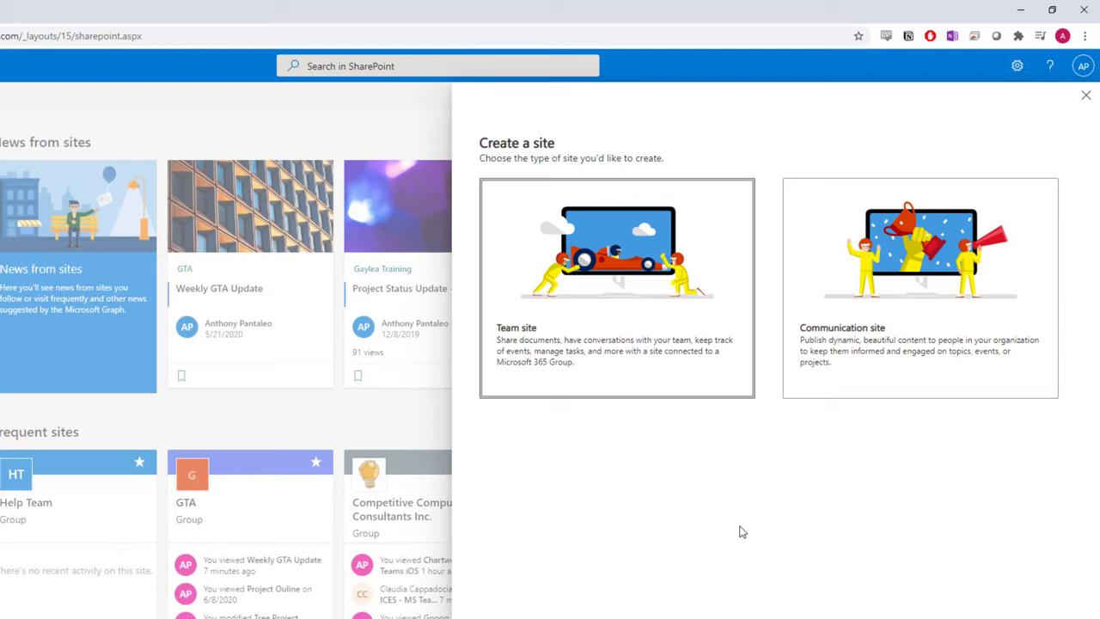
Choose Team site and name it 'Red Brick Project'.
{"action": "left_click", "coordinate": [632, 389]}
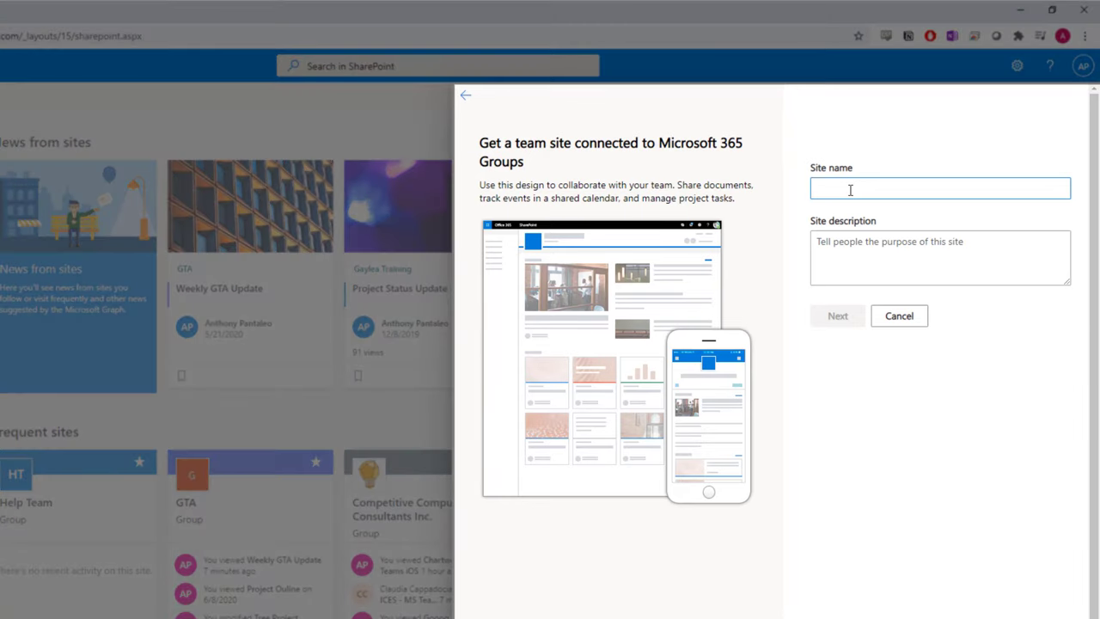
{"action": "type", "text": "Red Nr"}
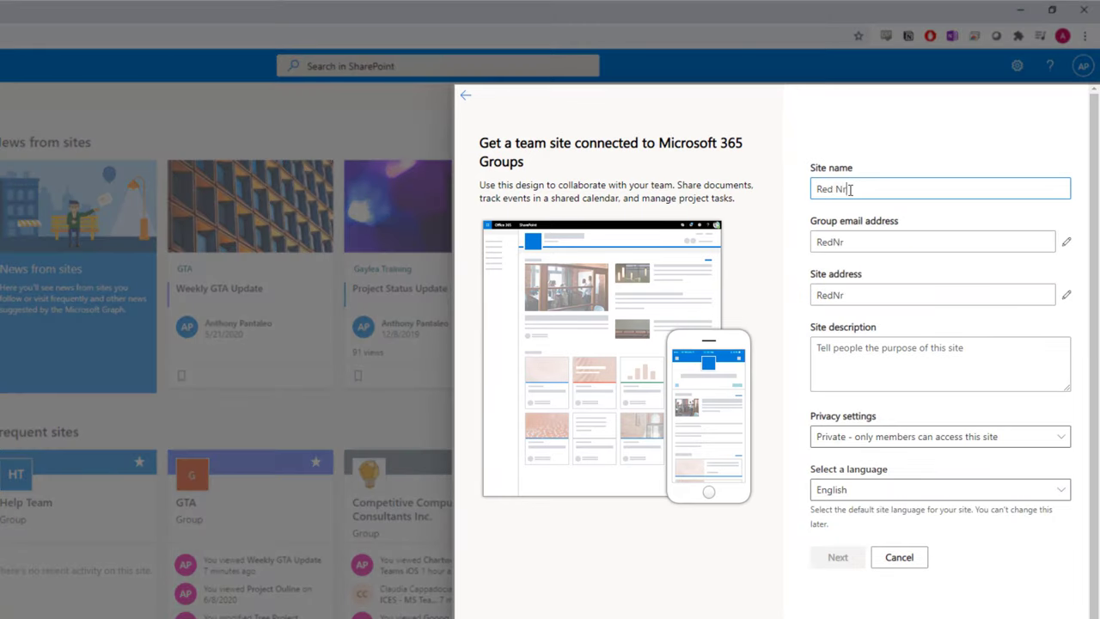
{"action": "key", "text": "BackSpace"}
{"action": "key", "text": "BackSpace"}
{"action": "type", "text": "Brick"}
{"action": "type", "text": " Proj"}
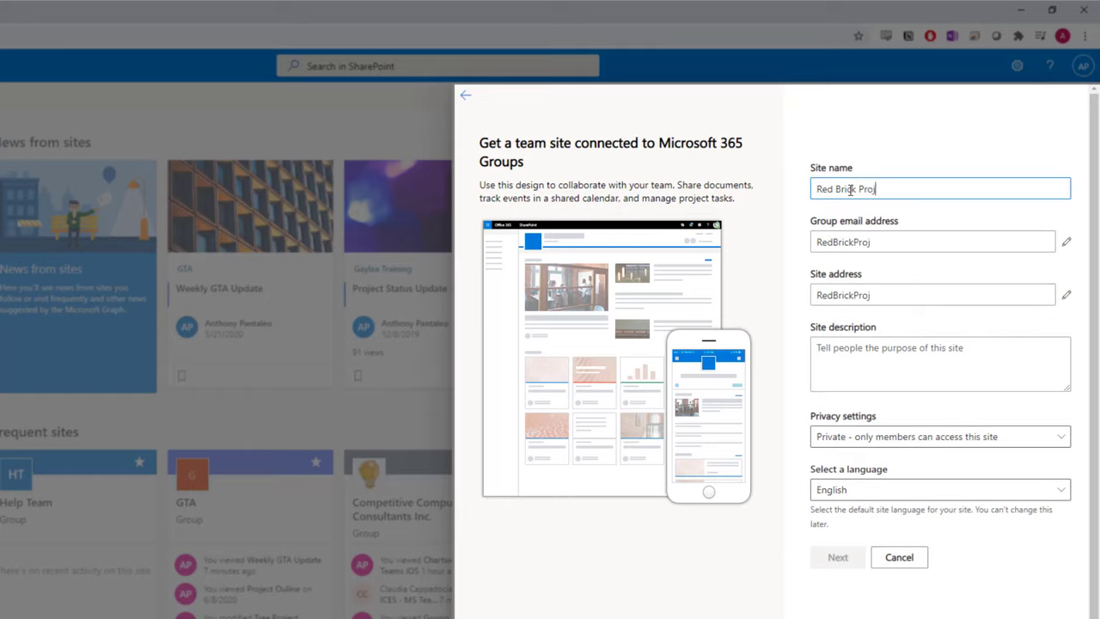
{"action": "type", "text": "ect"}
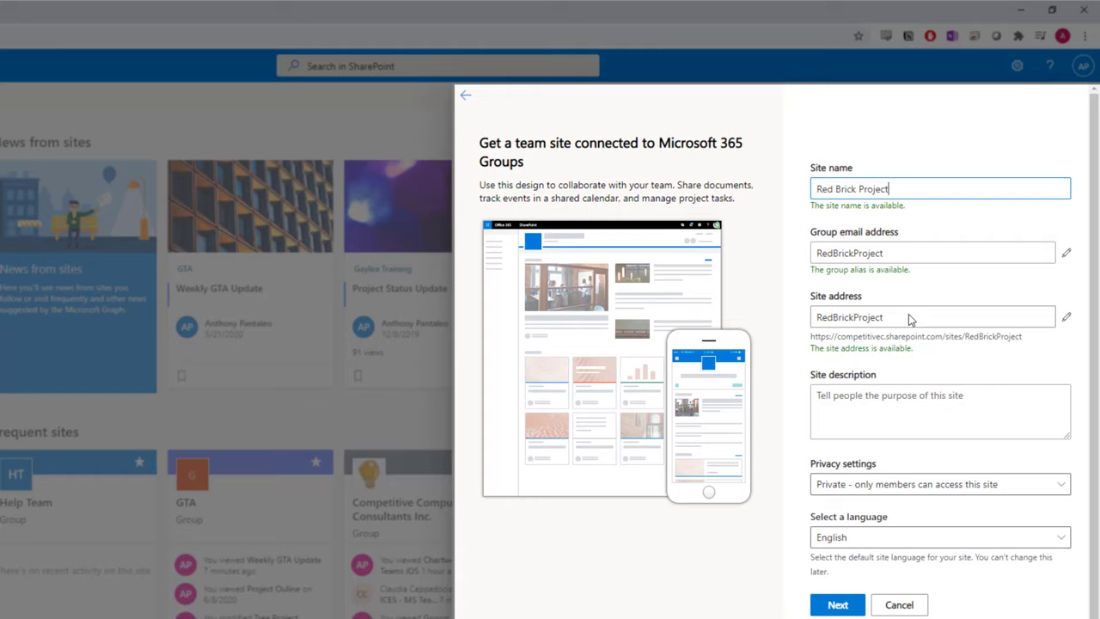
Enter a description: for the Red Brick Project's files, resources, and scheduling.
{"action": "left_click", "coordinate": [882, 416]}
{"action": "type", "text": "Fo"}
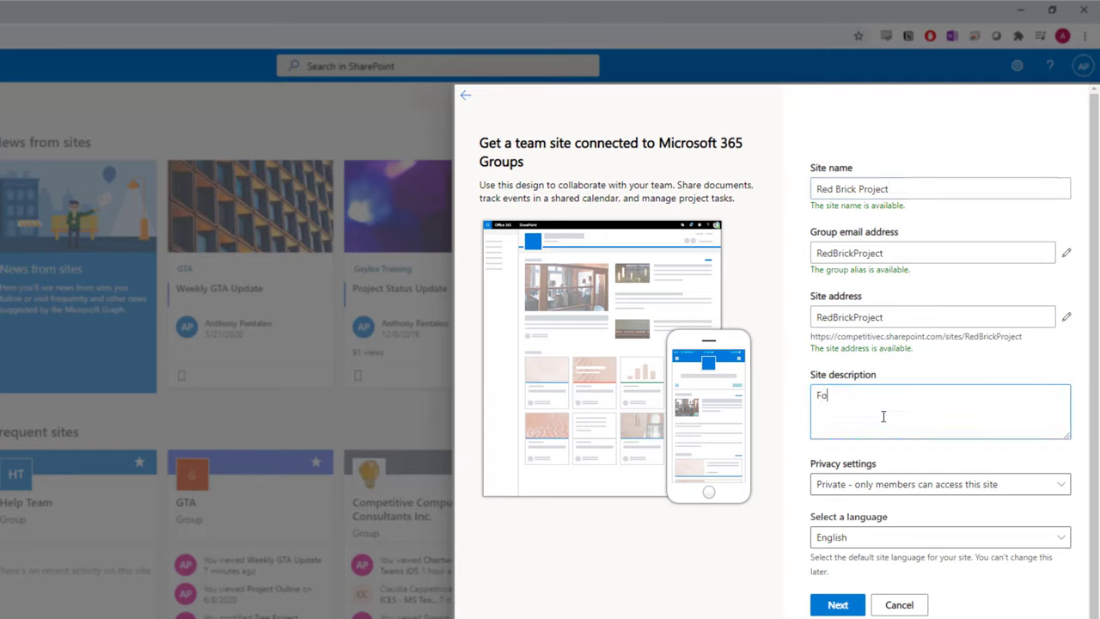
{"action": "type", "text": "r the Red"}
{"action": "type", "text": " Brick project"}
{"action": "key", "text": "BackSpace"}
{"action": "key", "text": "BackSpace"}
{"action": "key", "text": "BackSpace"}
{"action": "key", "text": "BackSpace"}
{"action": "key", "text": "BackSpace"}
{"action": "key", "text": "BackSpace"}
{"action": "key", "text": "BackSpace"}
{"action": "type", "text": "Pr"}
{"action": "type", "text": "oject and a"}
{"action": "type", "text": "ll of it's file"}
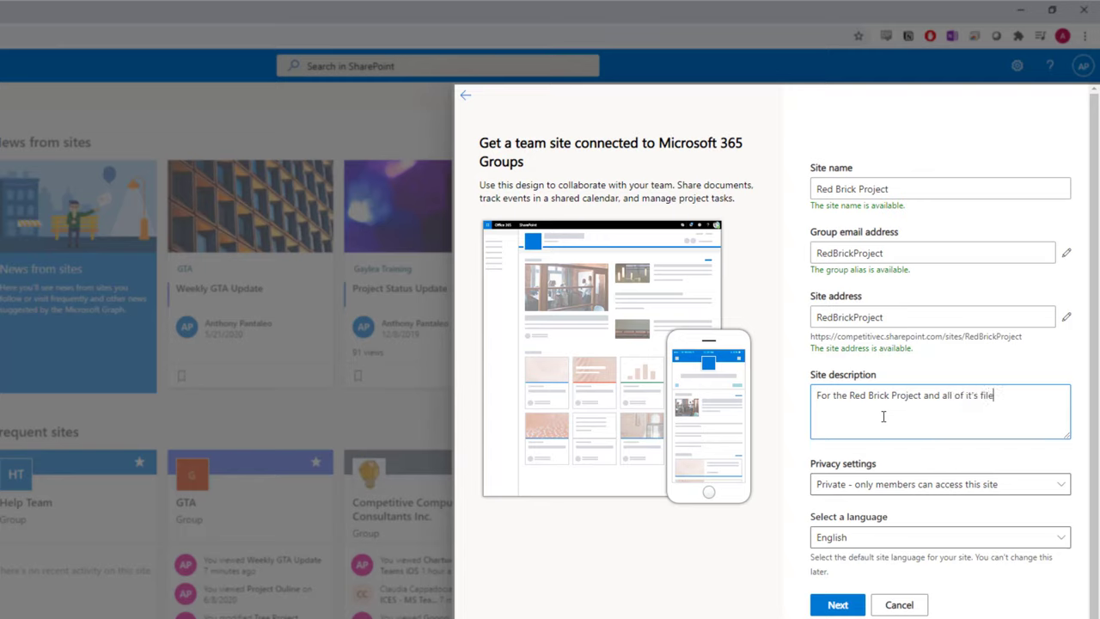
{"action": "type", "text": "s. resources, and"}
{"action": "type", "text": " scheduling."}
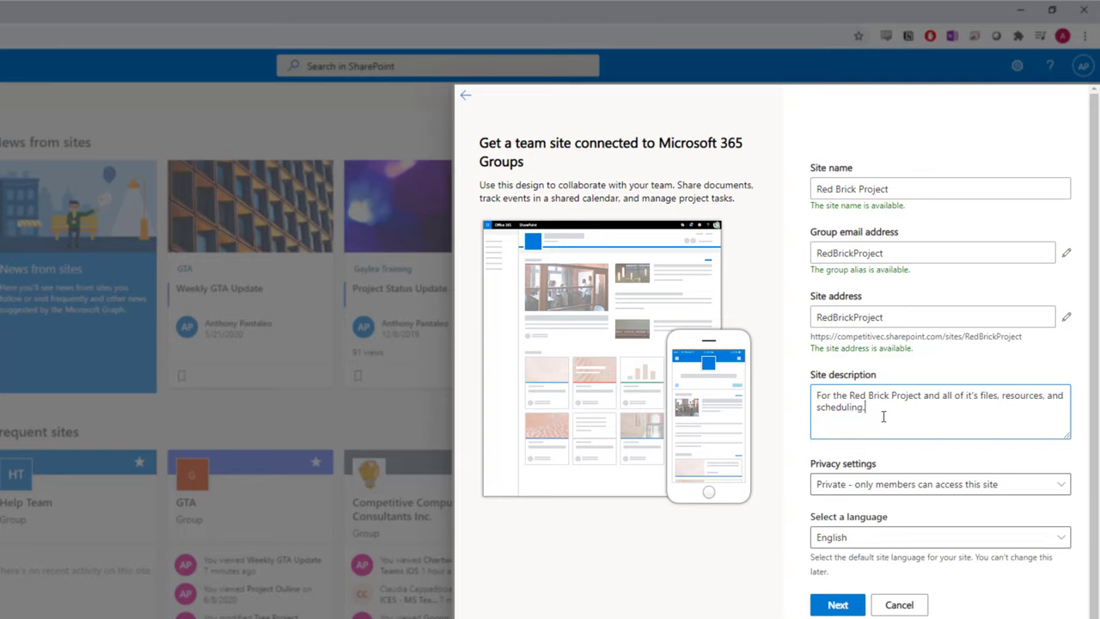
{"action": "left_click", "coordinate": [1025, 496]}
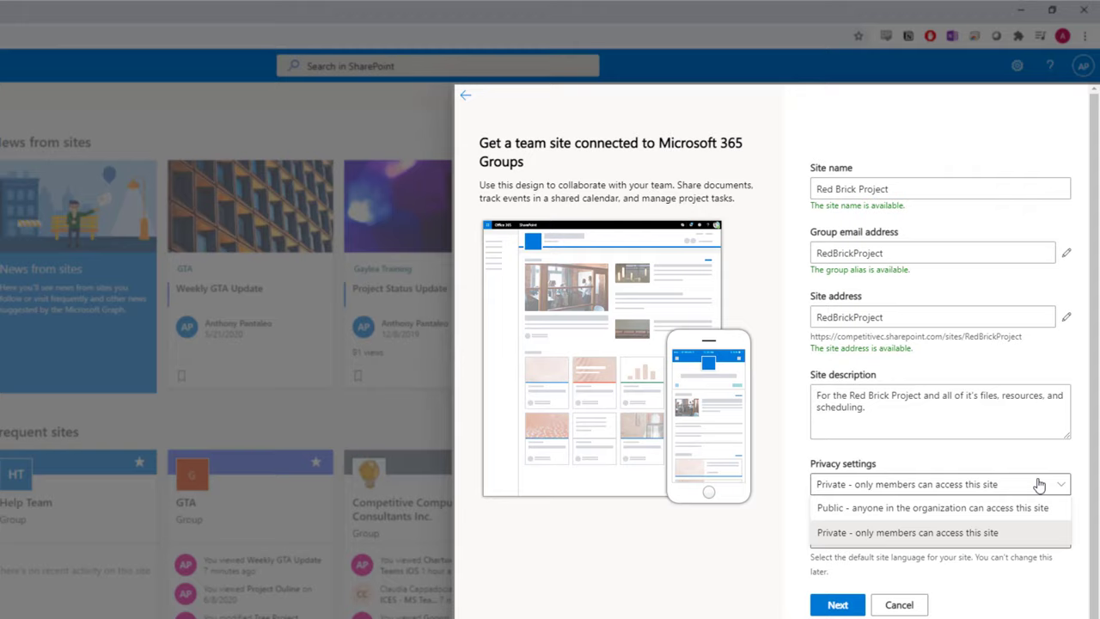
Set the site's privacy to Private and continue to group members.
{"action": "left_click", "coordinate": [961, 532]}
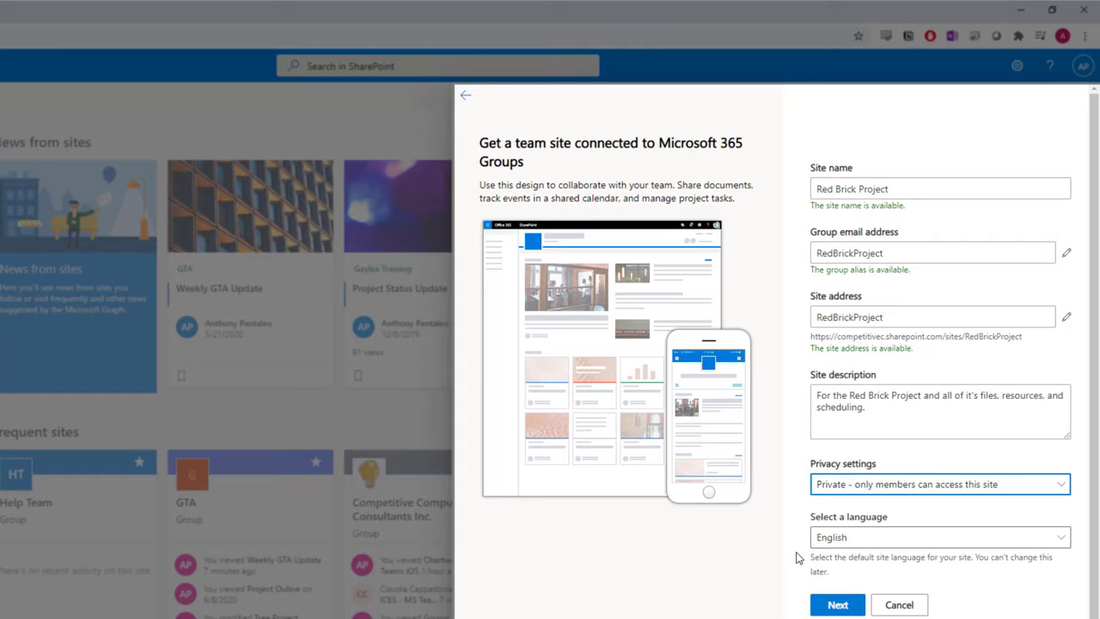
{"action": "left_click", "coordinate": [824, 607]}
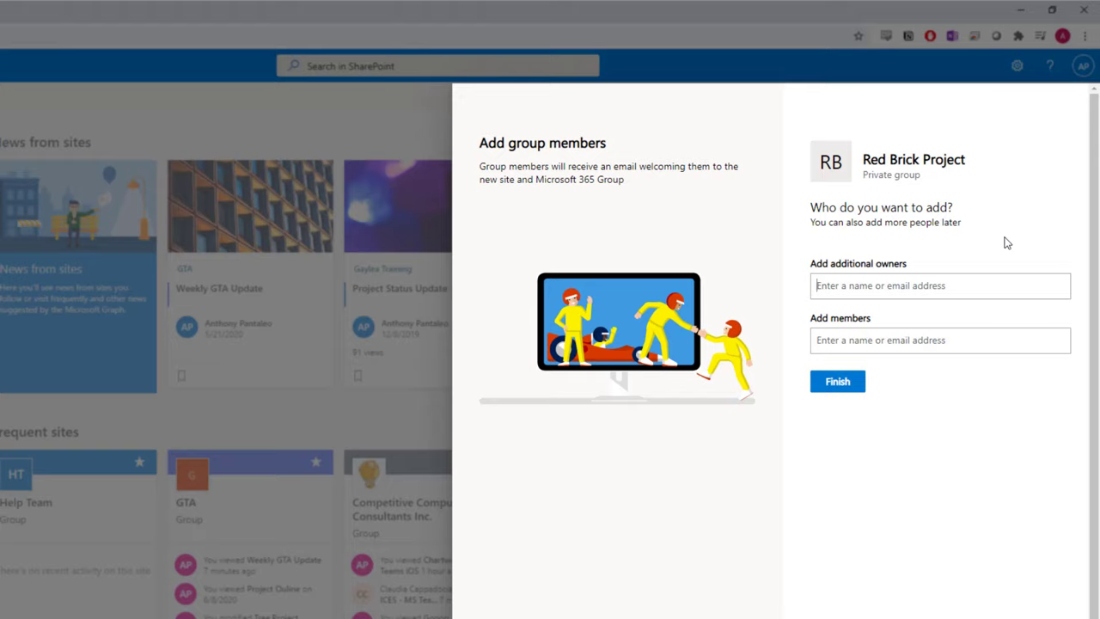
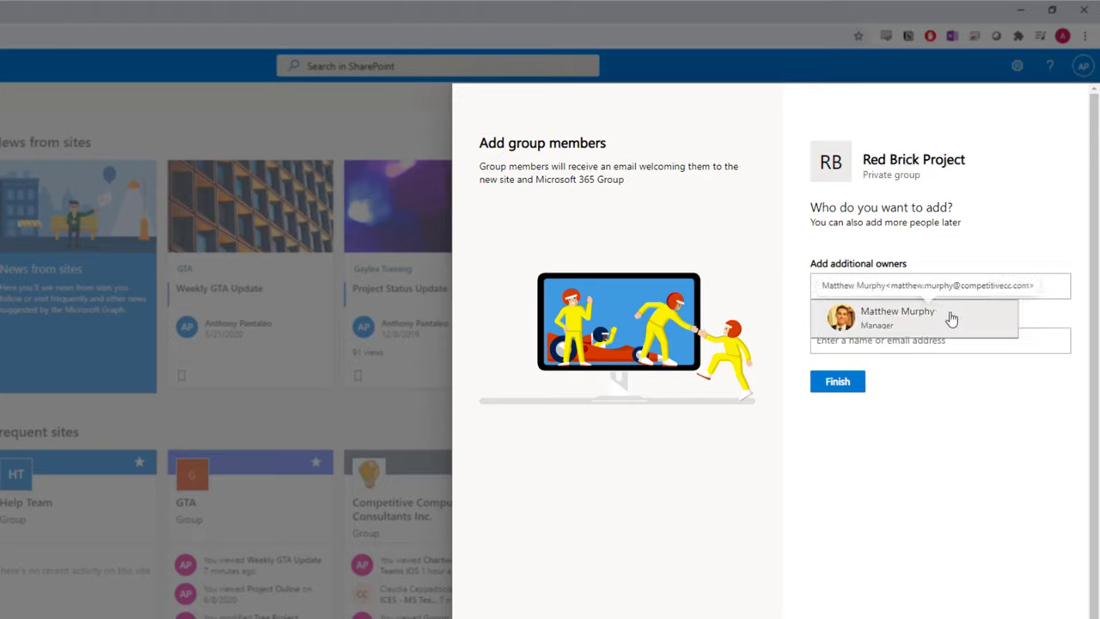
Pick one suggested person as additional owner and two suggested people as members.
{"action": "left_click", "coordinate": [950, 318]}
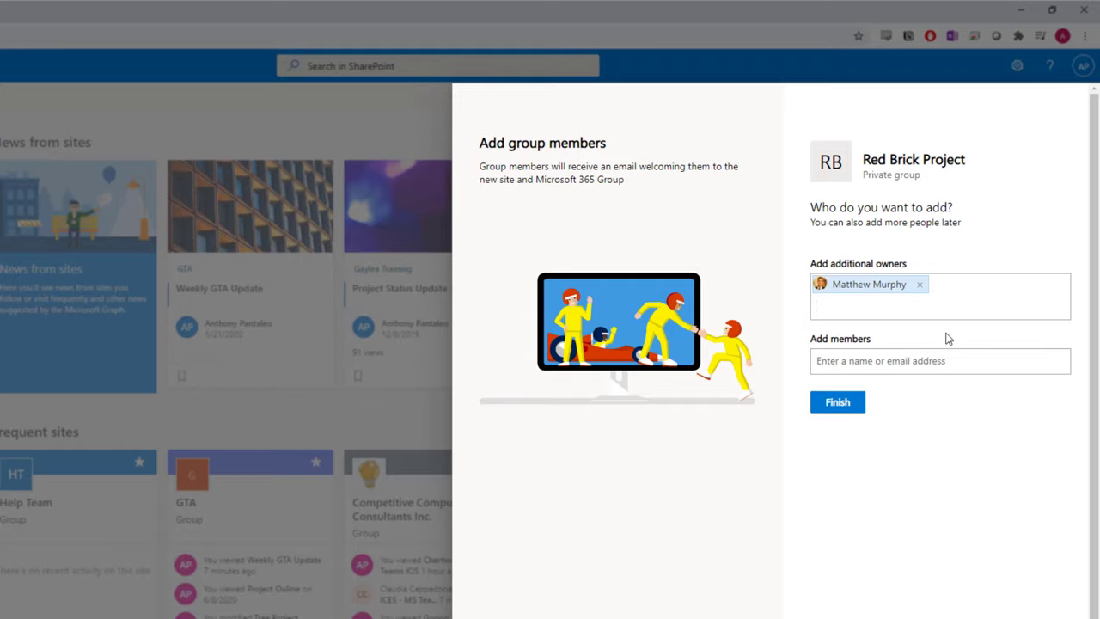
{"action": "left_click", "coordinate": [951, 359]}
{"action": "type", "text": "ada"}
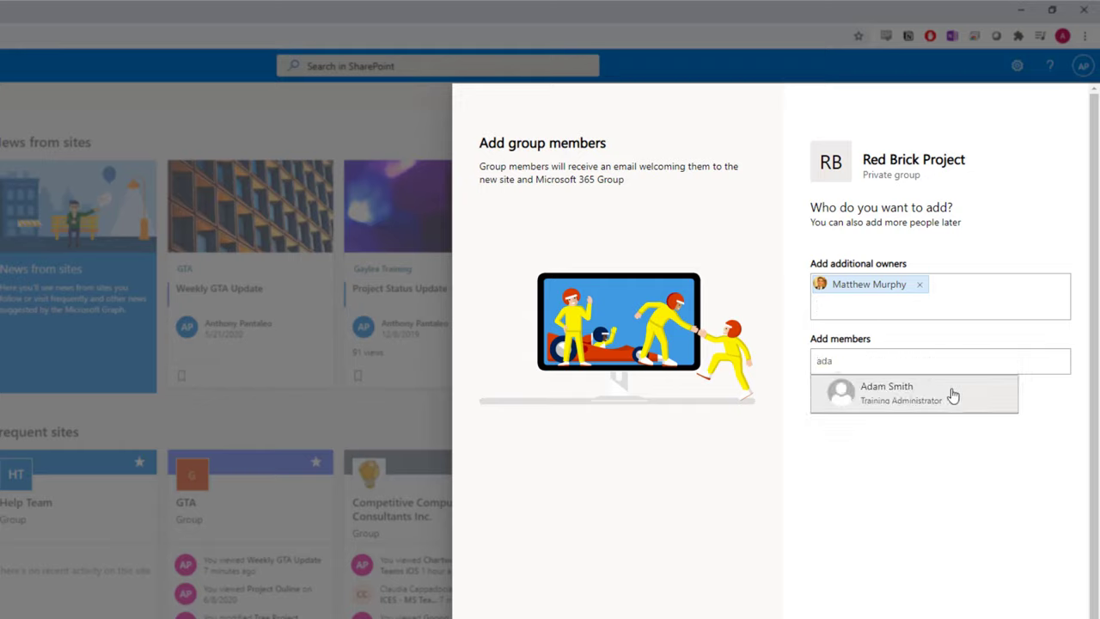
{"action": "left_click", "coordinate": [953, 396]}
{"action": "type", "text": "cla"}
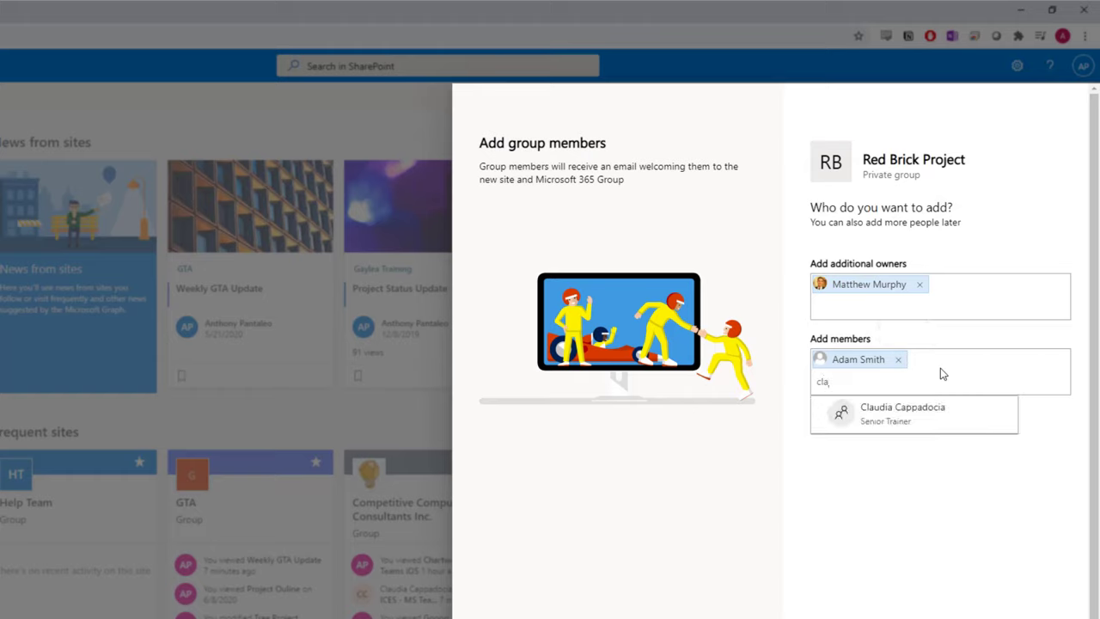
{"action": "left_click", "coordinate": [933, 418]}
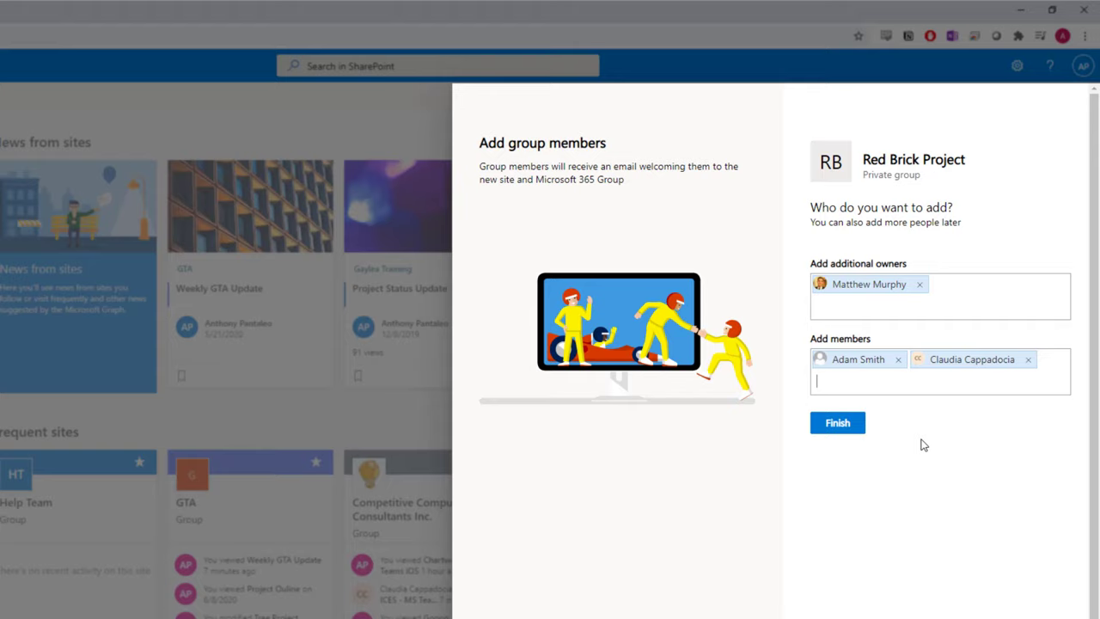
Finish creating the Red Brick Project site and let its home page load.
{"action": "left_click", "coordinate": [838, 426]}
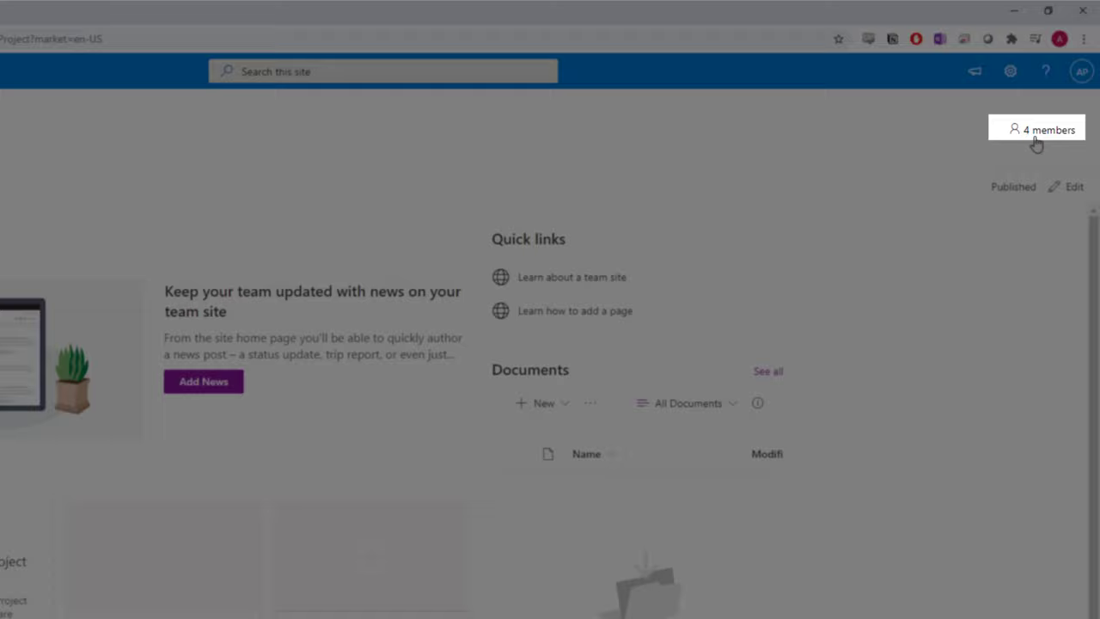
{"action": "left_click", "coordinate": [1037, 143]}
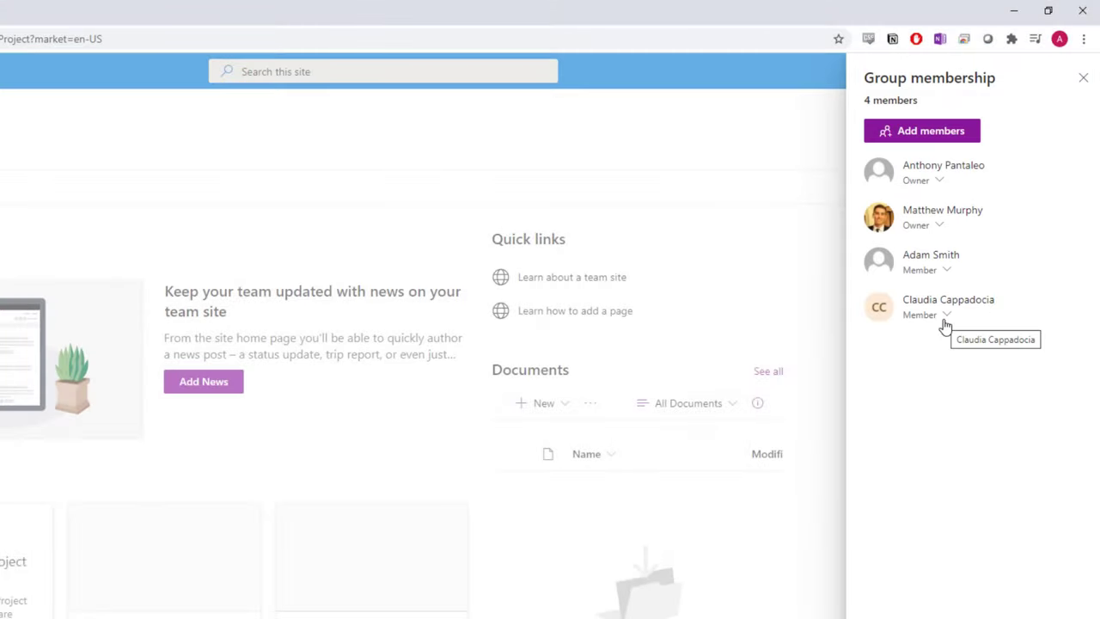
{"action": "left_click", "coordinate": [945, 317]}
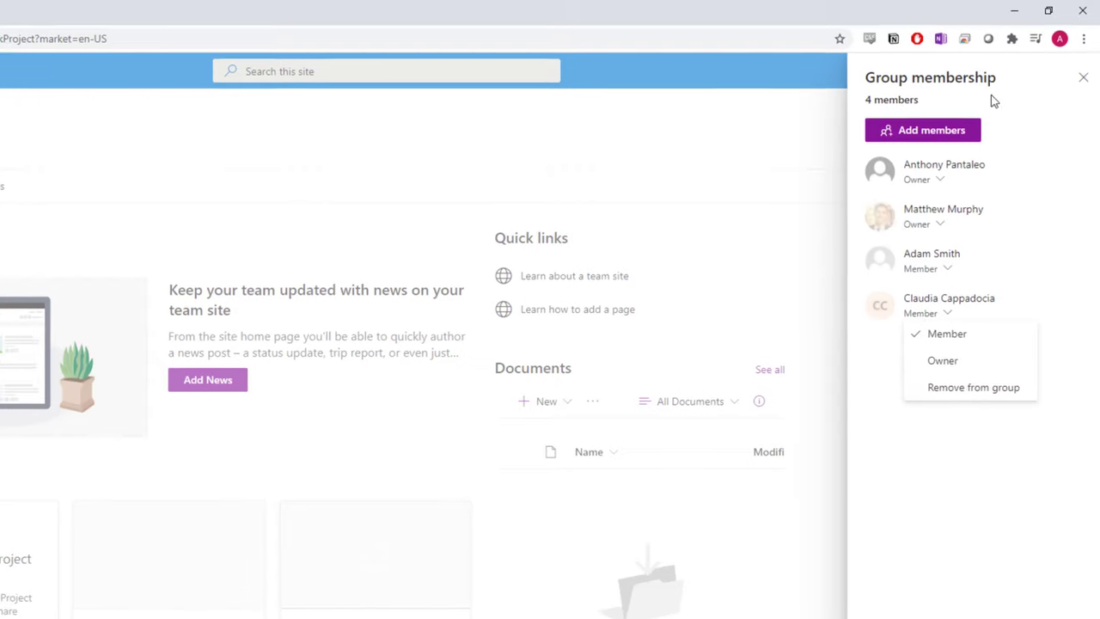
{"action": "left_click", "coordinate": [1083, 69]}
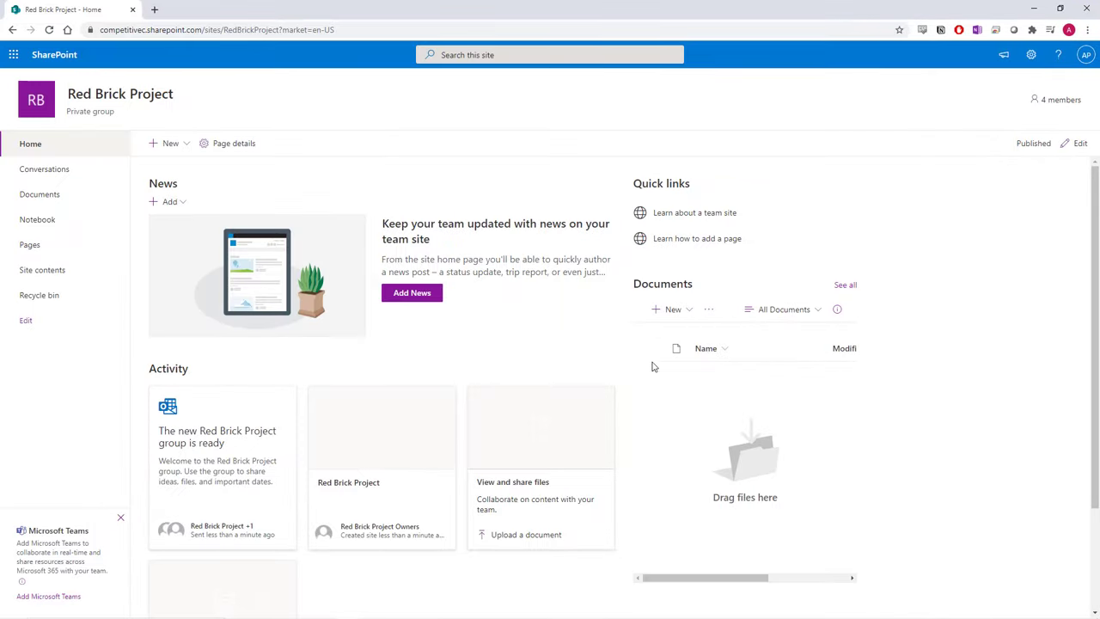